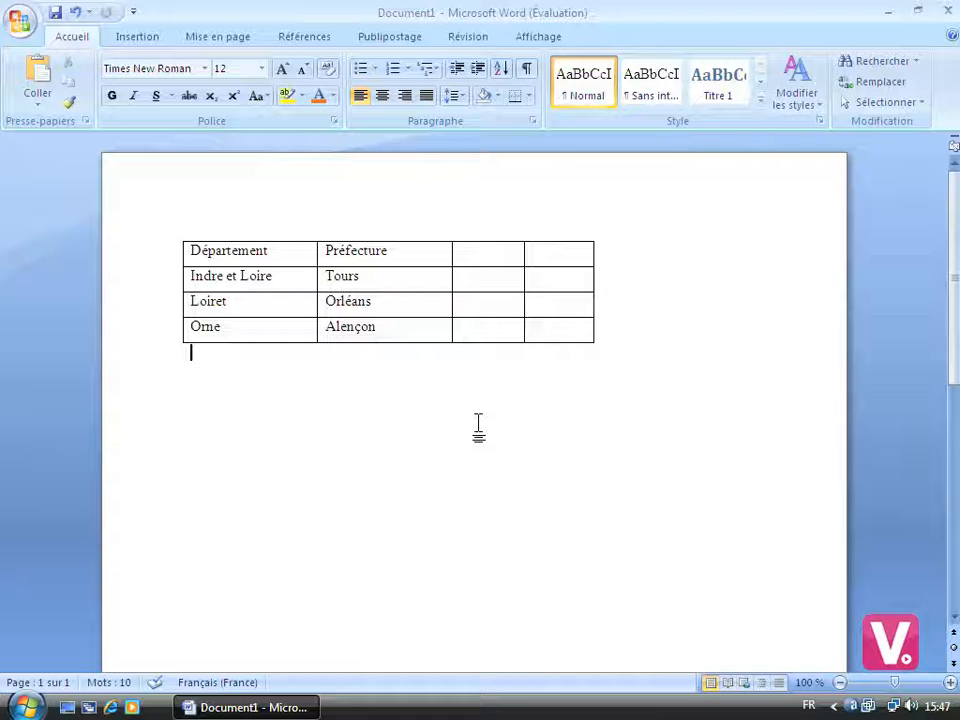
Make the Département and Préfecture headers bold, and resize the whole table narrower with rows about 1.2 cm high.
{"action": "left_click_drag", "start_coordinate": [385, 251], "coordinate": [197, 261]}
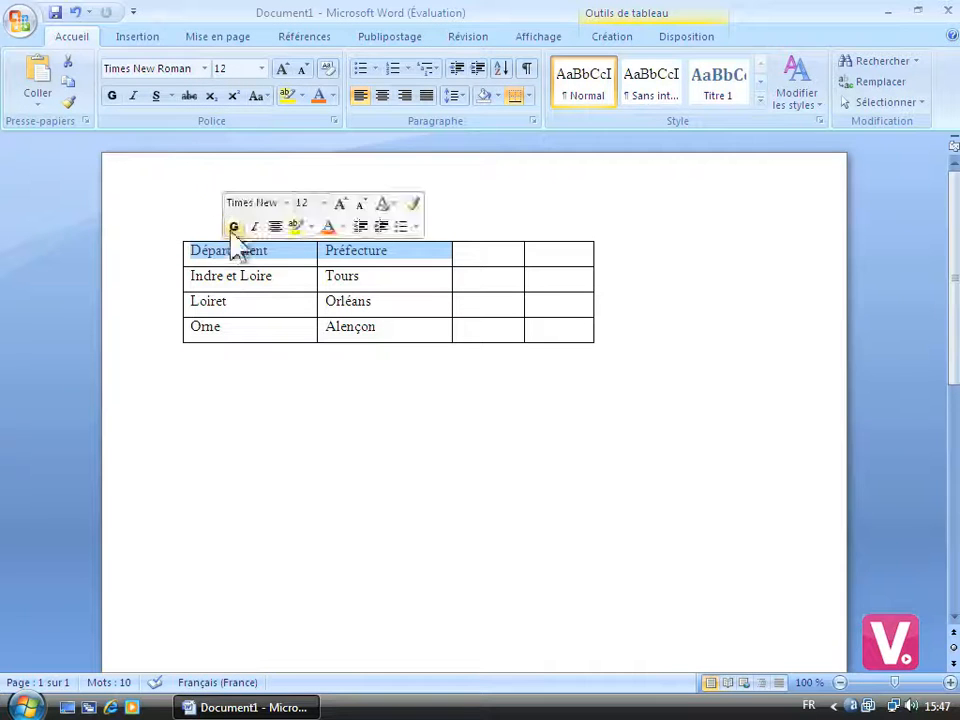
{"action": "left_click", "coordinate": [112, 99]}
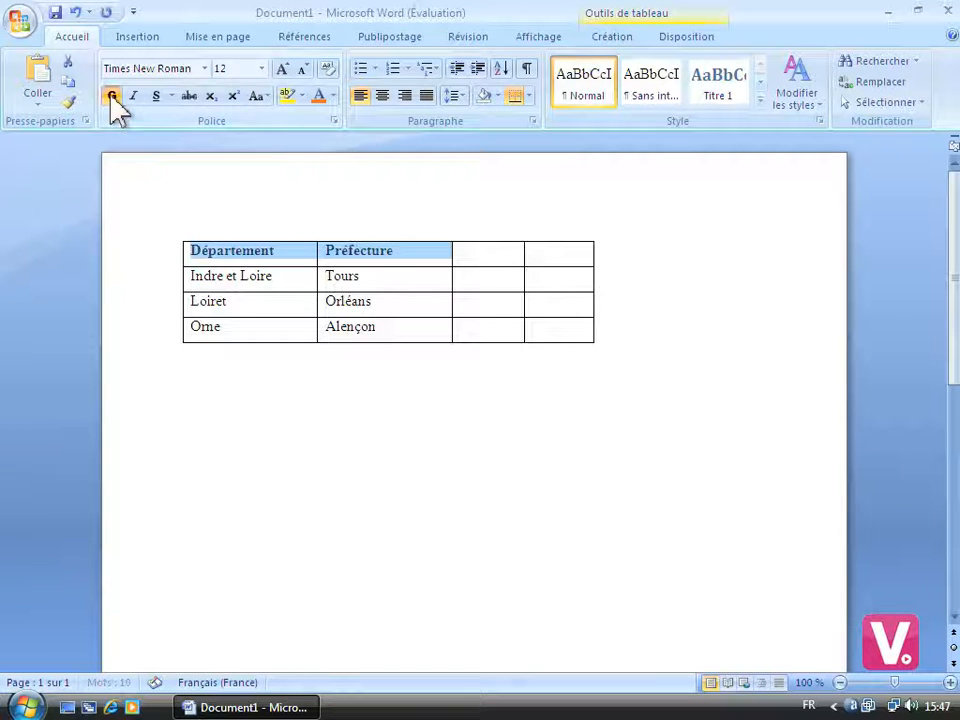
{"action": "left_click", "coordinate": [331, 356]}
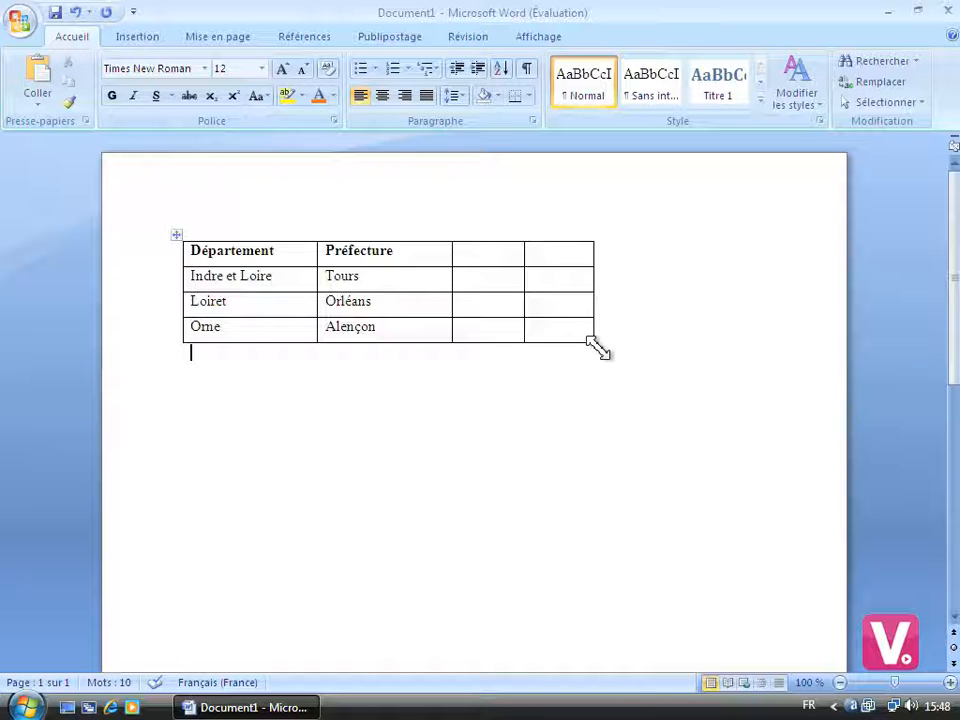
{"action": "left_click_drag", "start_coordinate": [596, 346], "coordinate": [521, 414]}
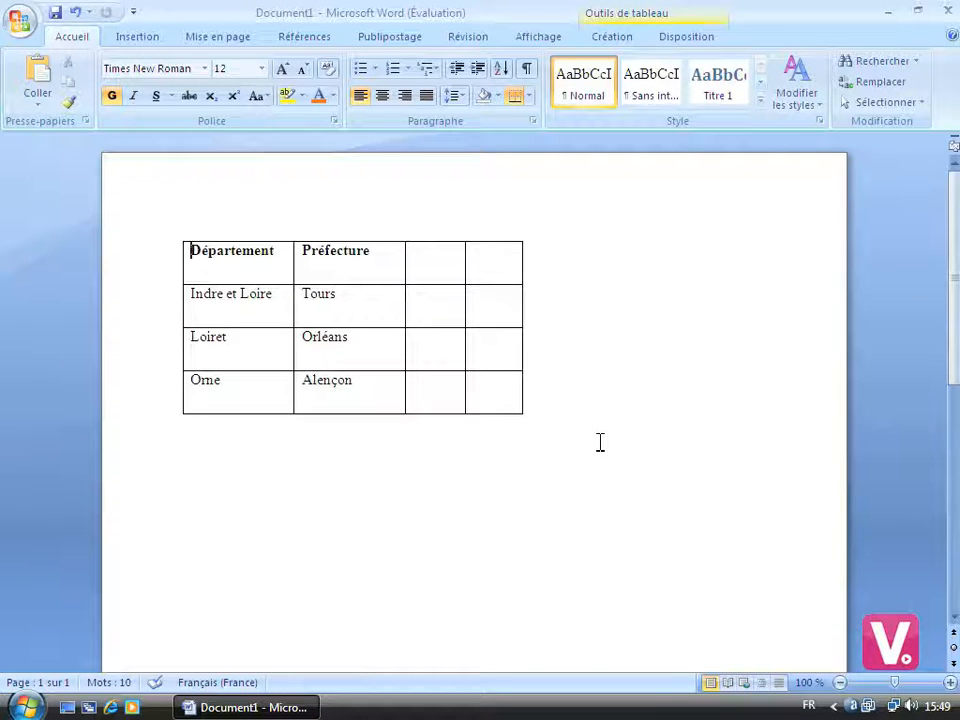
Set the height of the table's header row to 0.9 cm.
{"action": "left_click", "coordinate": [684, 40]}
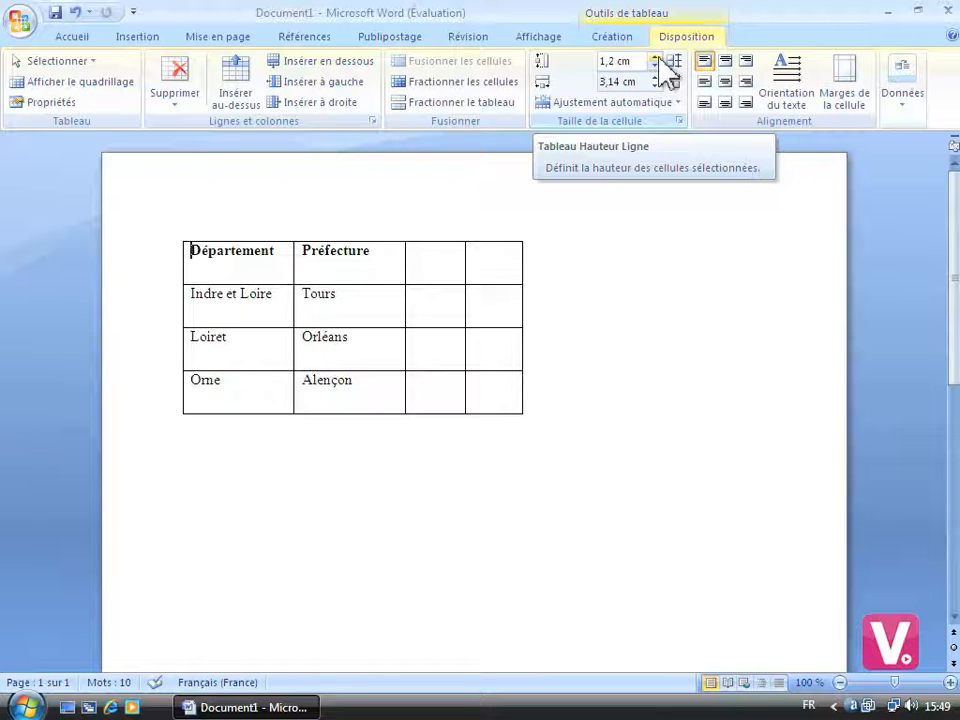
{"action": "left_click", "coordinate": [655, 57]}
{"action": "left_click", "coordinate": [655, 57]}
{"action": "left_click", "coordinate": [655, 57]}
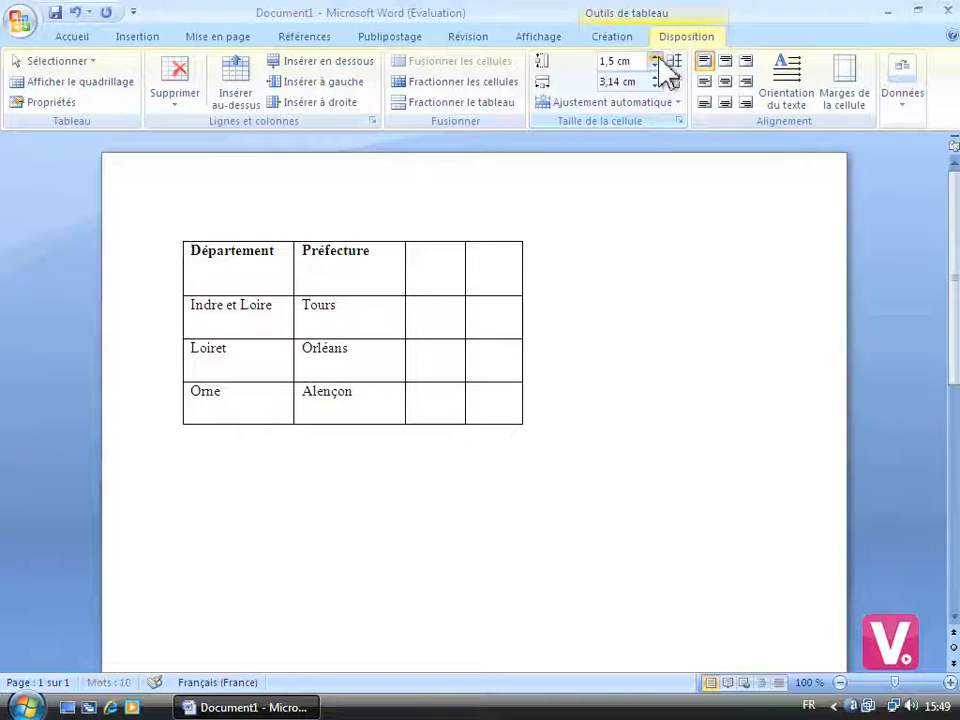
{"action": "left_click", "coordinate": [655, 66]}
{"action": "left_click", "coordinate": [655, 66]}
{"action": "left_click", "coordinate": [655, 66]}
{"action": "left_click", "coordinate": [655, 66]}
{"action": "left_click", "coordinate": [655, 66]}
{"action": "left_click", "coordinate": [655, 66]}
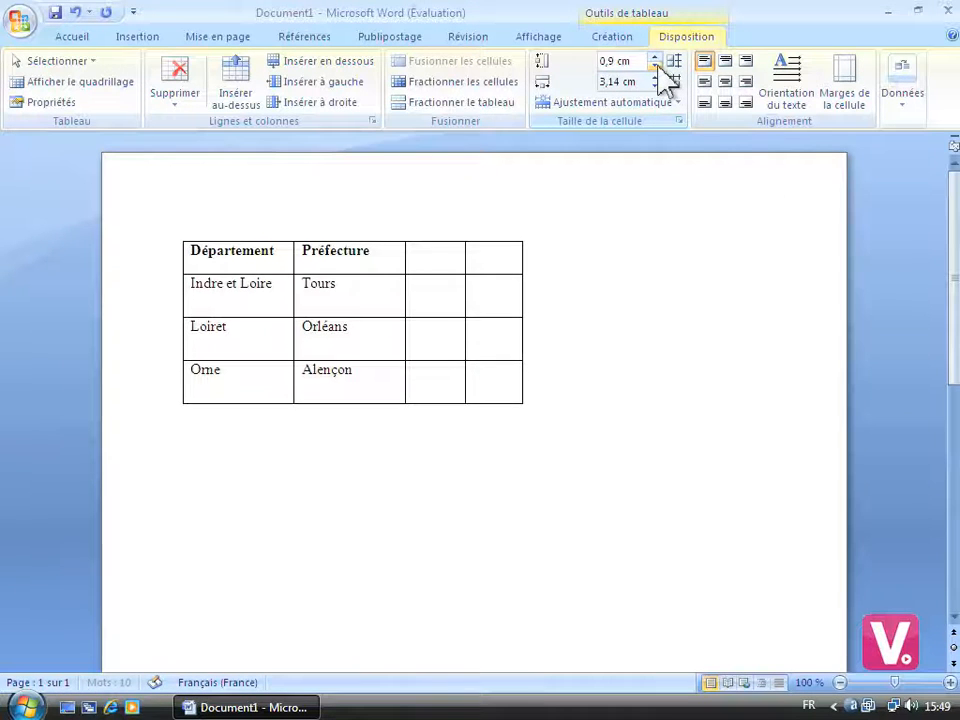
Set the width of the Département column to 3.5 cm.
{"action": "left_click", "coordinate": [655, 77]}
{"action": "left_click", "coordinate": [655, 77]}
{"action": "left_click", "coordinate": [655, 77]}
{"action": "left_click", "coordinate": [655, 77]}
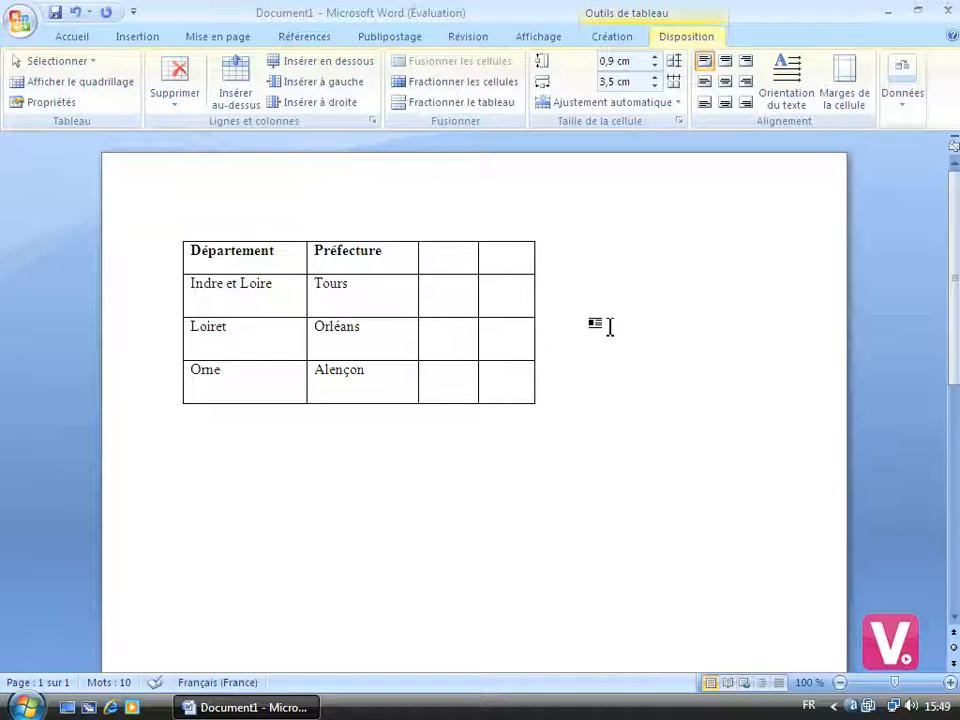
Set the height of all four table rows to 0.4 cm.
{"action": "left_click_drag", "start_coordinate": [141, 251], "coordinate": [154, 393]}
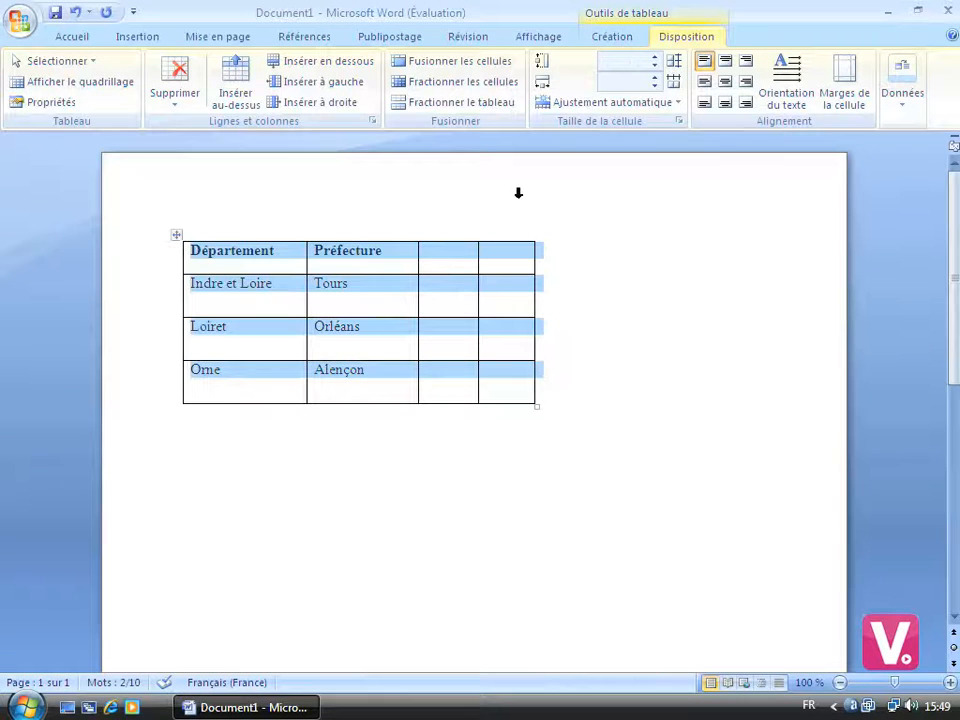
{"action": "left_click", "coordinate": [657, 66]}
{"action": "left_click", "coordinate": [657, 66]}
{"action": "left_click", "coordinate": [657, 57]}
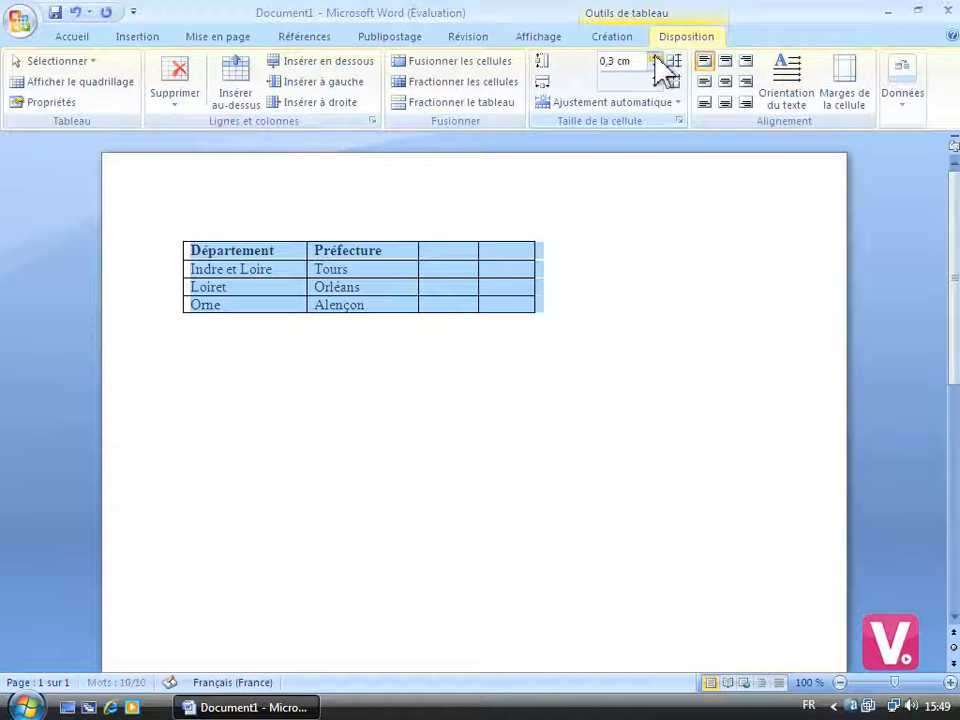
{"action": "left_click", "coordinate": [655, 58]}
{"action": "left_click", "coordinate": [599, 326]}
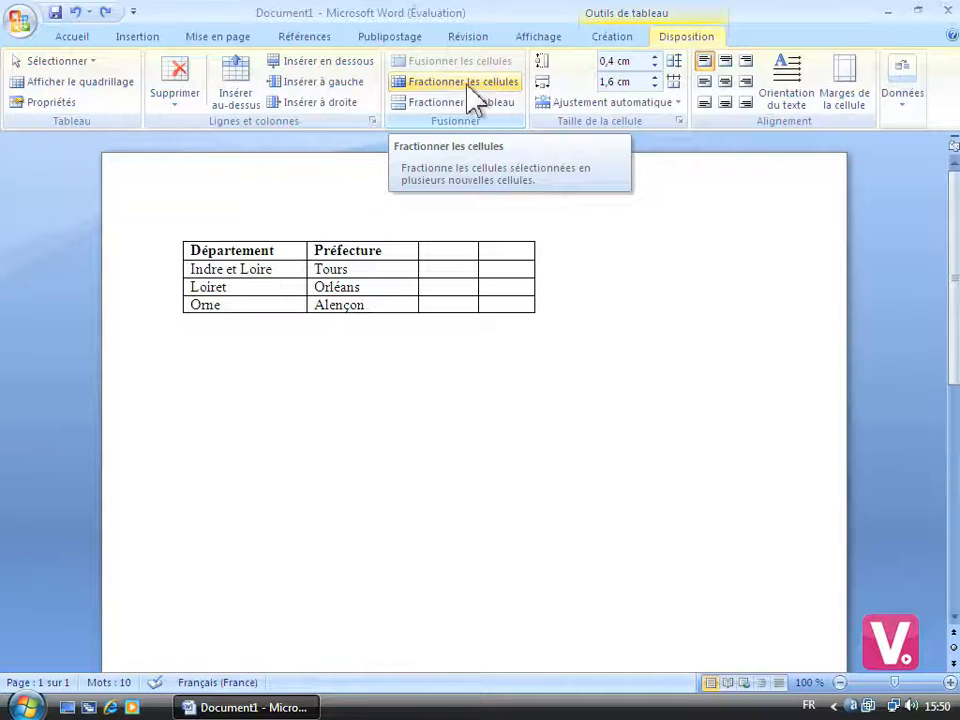
Split the last cell of the header row into 3 columns and 2 rows.
{"action": "left_click", "coordinate": [467, 84]}
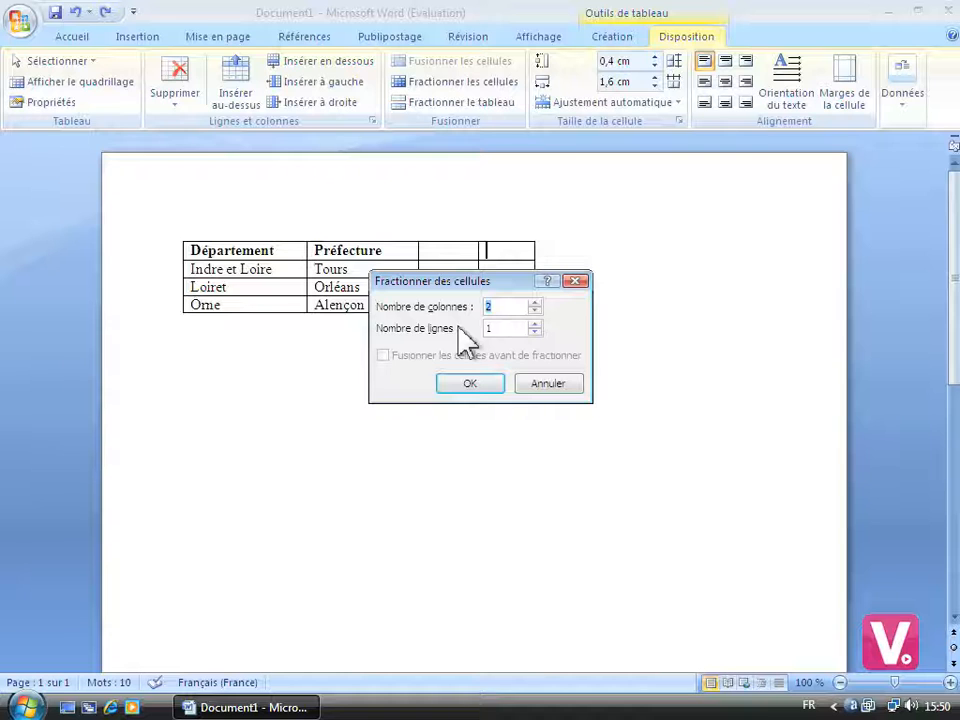
{"action": "left_click", "coordinate": [536, 303]}
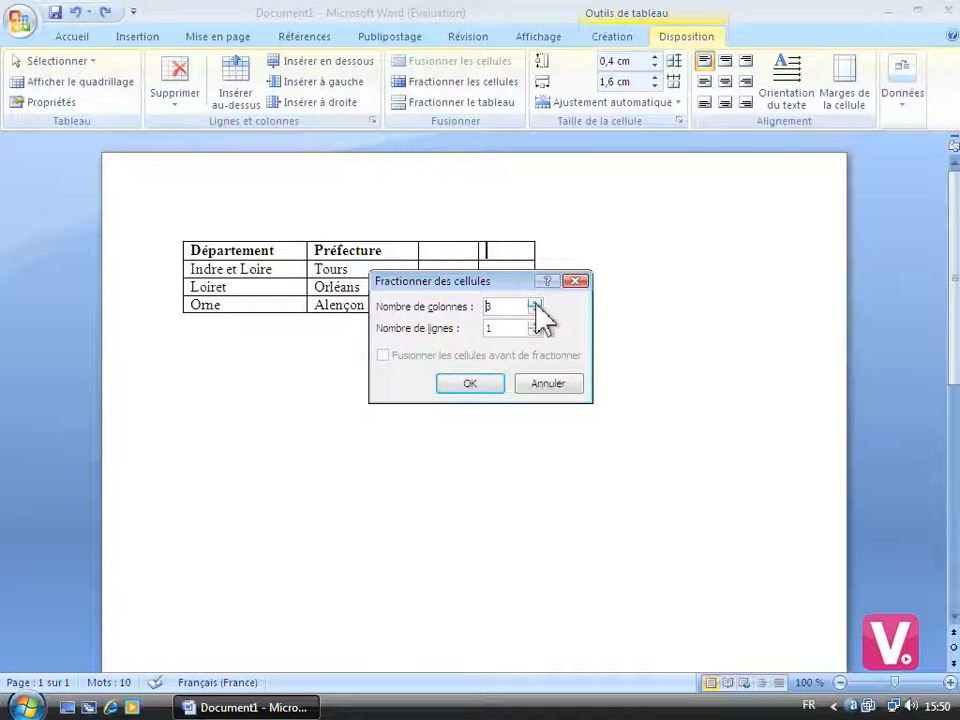
{"action": "left_click", "coordinate": [536, 323]}
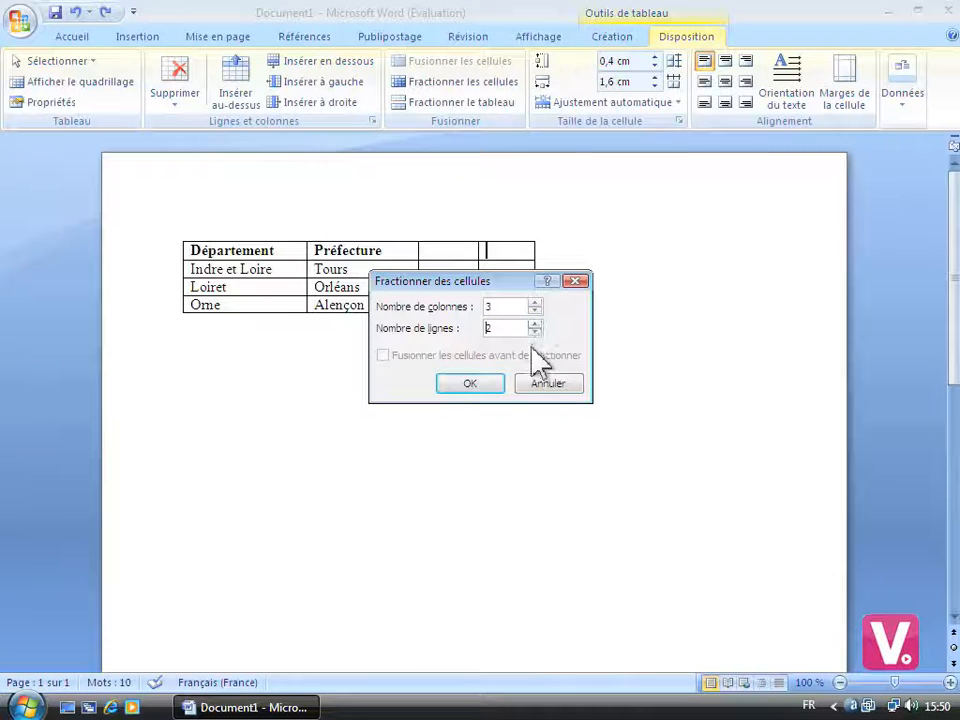
{"action": "left_click", "coordinate": [476, 388]}
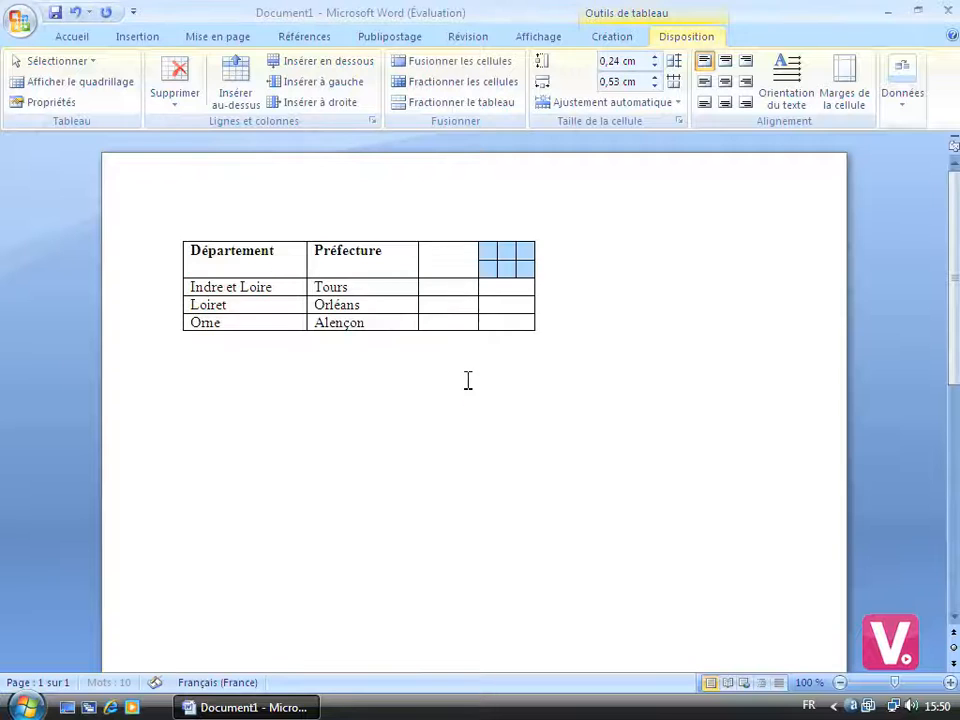
Merge the six empty cells beside Tours, Orléans and Alençon into one cell.
{"action": "left_click", "coordinate": [559, 271]}
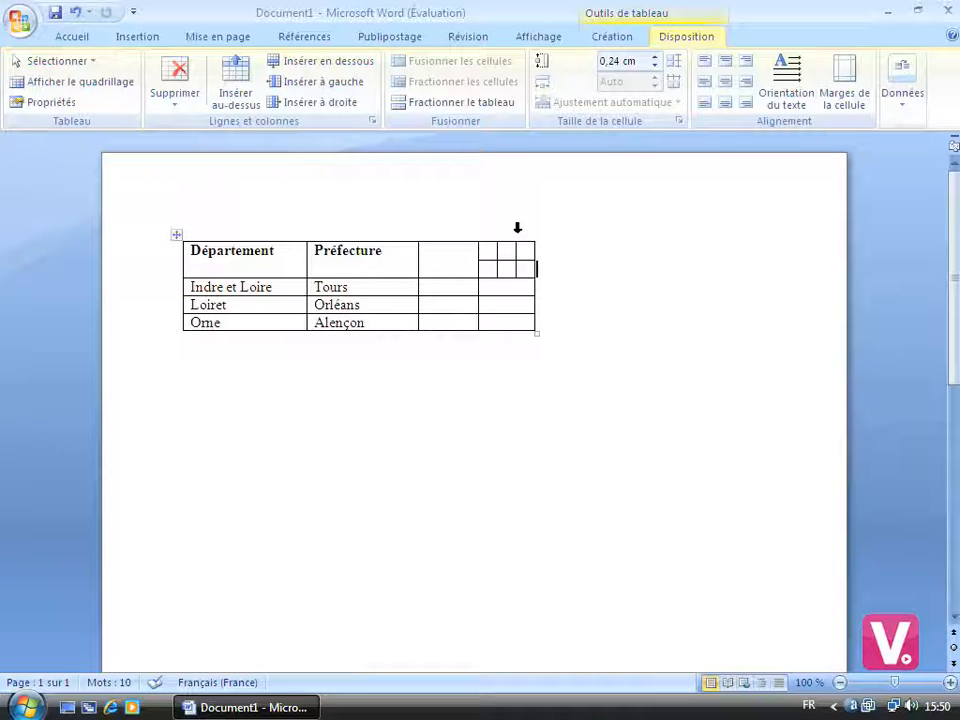
{"action": "left_click_drag", "start_coordinate": [489, 285], "coordinate": [463, 334]}
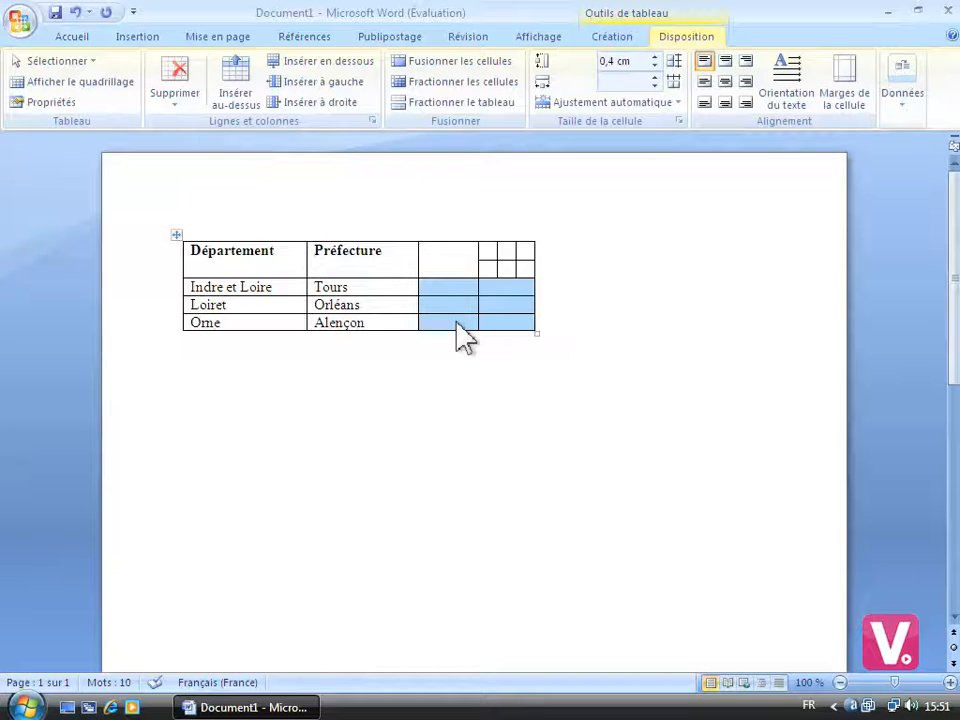
{"action": "left_click", "coordinate": [443, 62]}
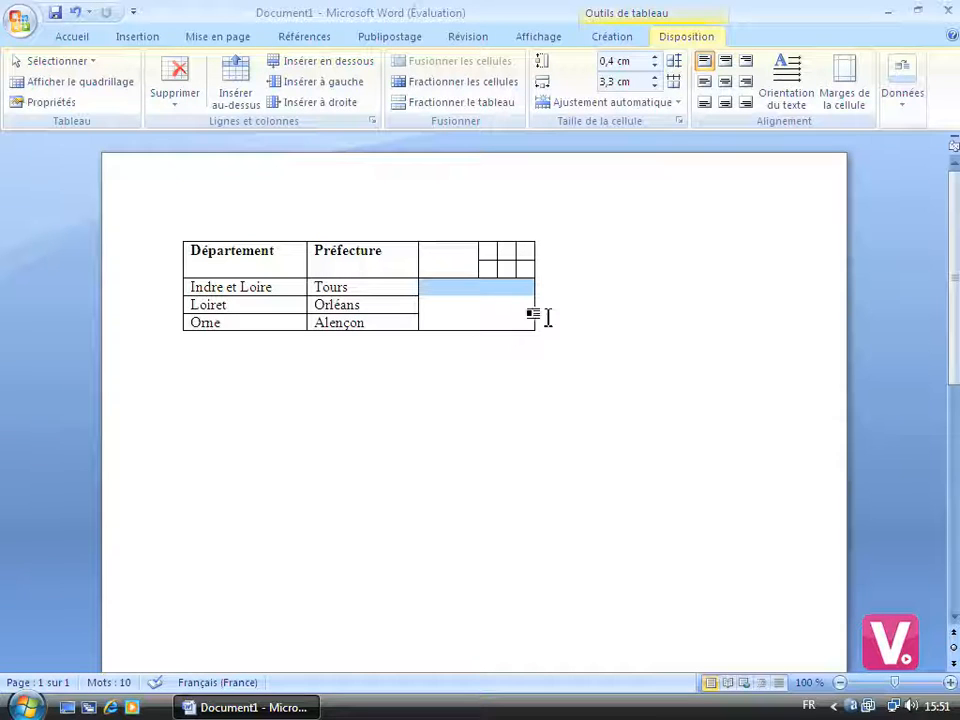
Delete the empty column beside Préfecture together with the merged block below it.
{"action": "left_click_drag", "start_coordinate": [446, 205], "coordinate": [531, 324]}
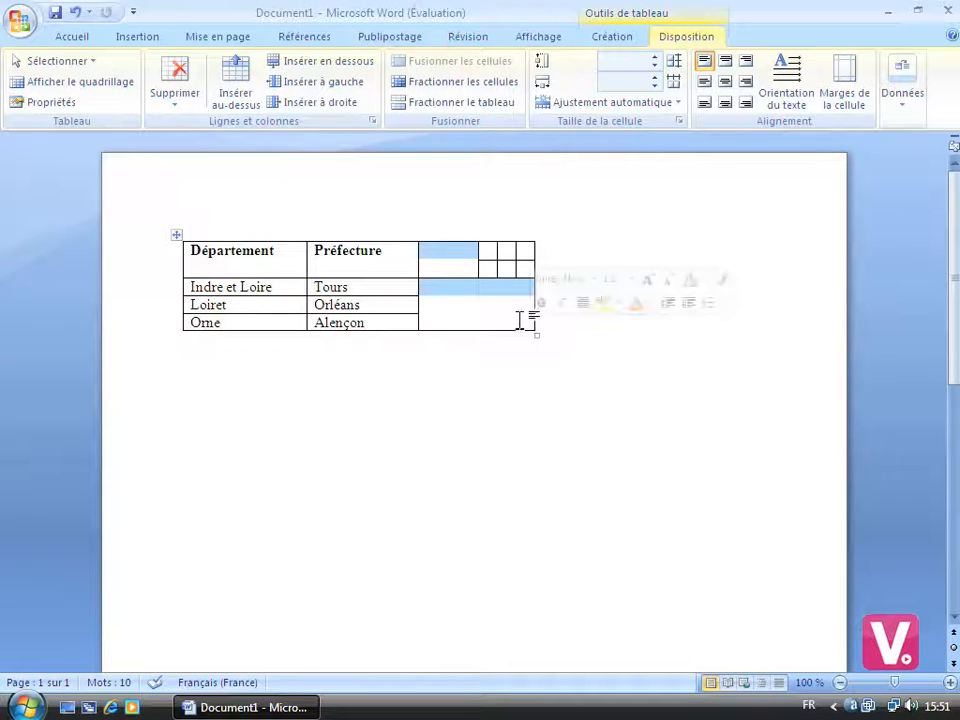
{"action": "right_click", "coordinate": [471, 288]}
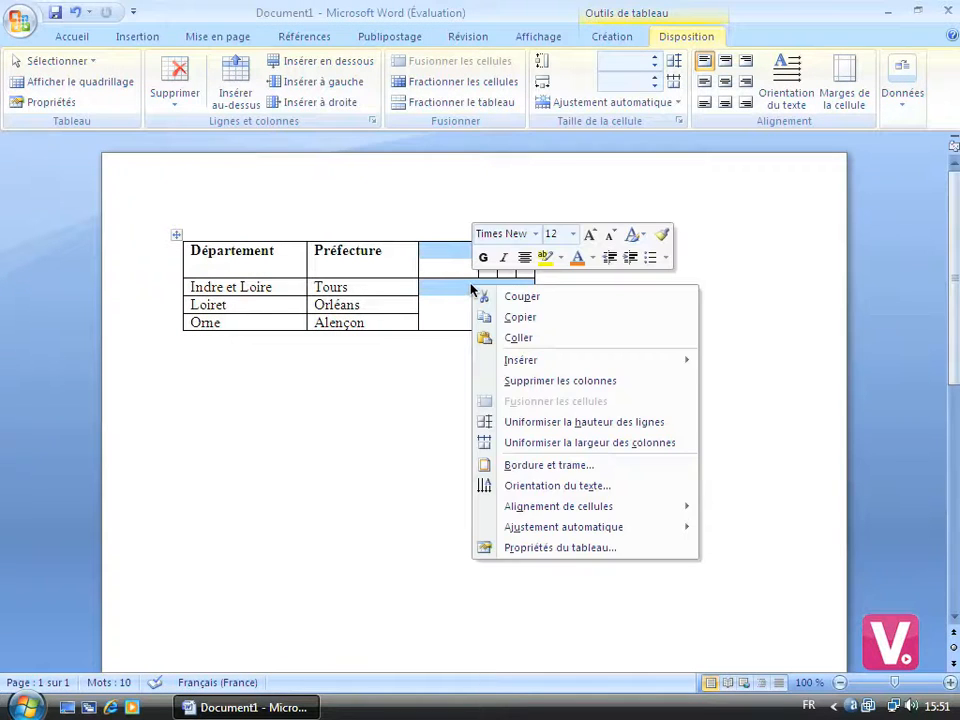
{"action": "left_click", "coordinate": [545, 381]}
Delete the remaining small split cells beside the Préfecture header, using the option to delete the entire column.
{"action": "left_click_drag", "start_coordinate": [491, 316], "coordinate": [465, 260]}
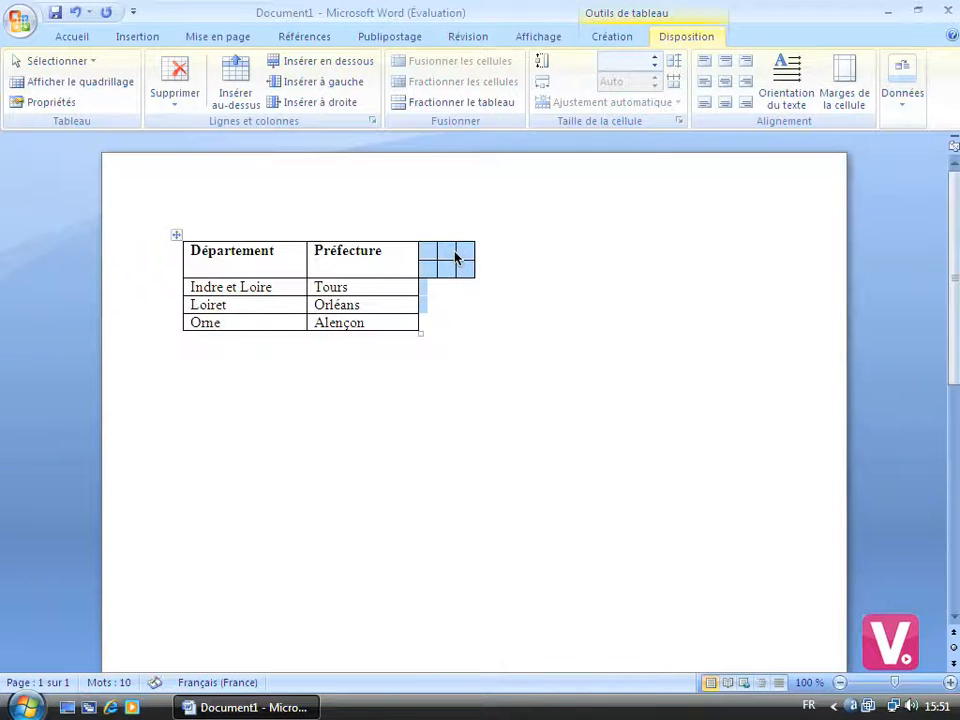
{"action": "right_click", "coordinate": [456, 255]}
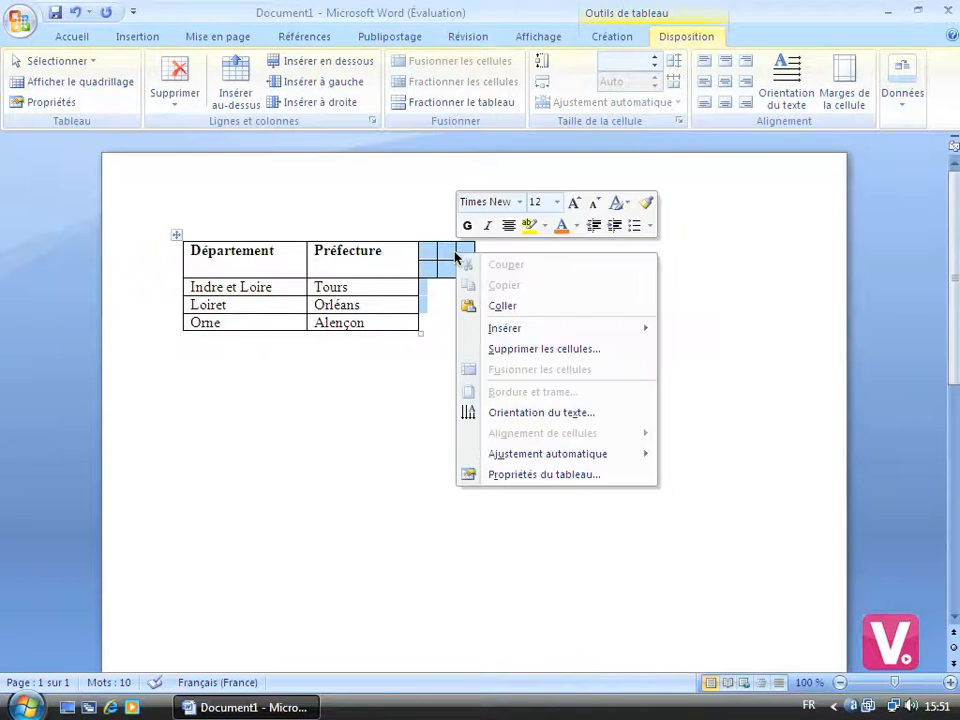
{"action": "left_click", "coordinate": [512, 349]}
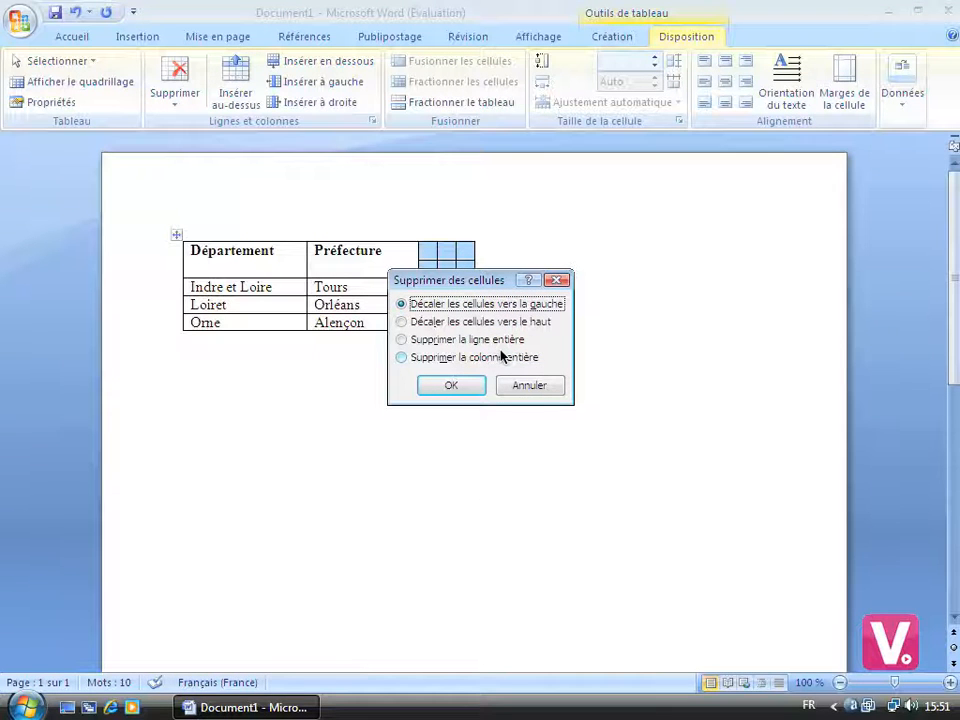
{"action": "left_click", "coordinate": [481, 362]}
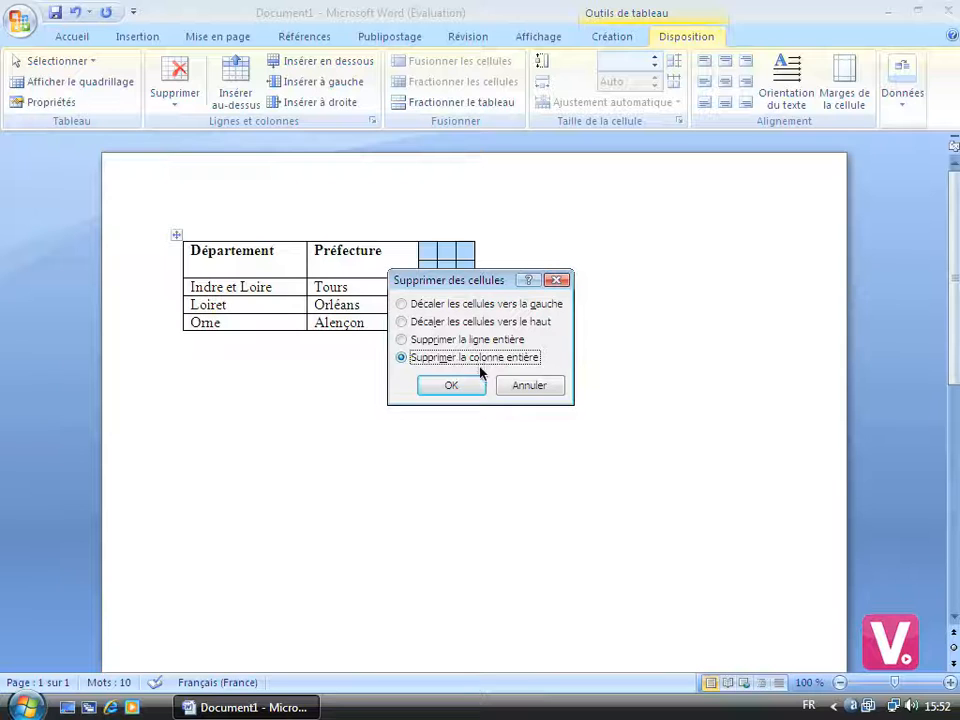
{"action": "left_click", "coordinate": [464, 385]}
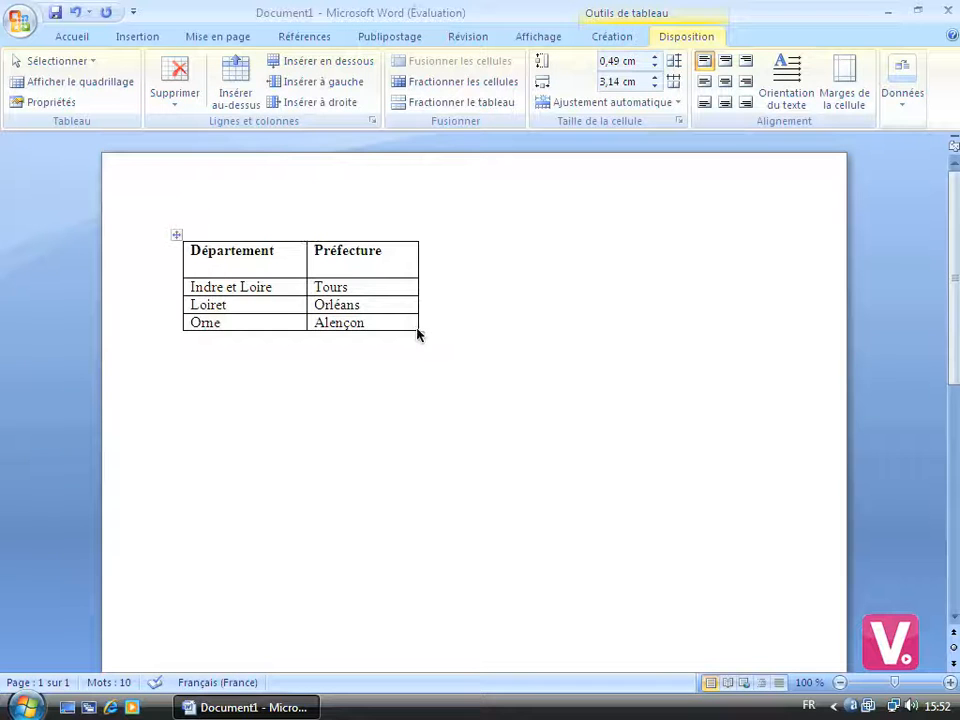
Enlarge the whole table until the first column is about 5.3 cm wide, and centre all cell text horizontally and vertically.
{"action": "left_click_drag", "start_coordinate": [420, 335], "coordinate": [537, 435]}
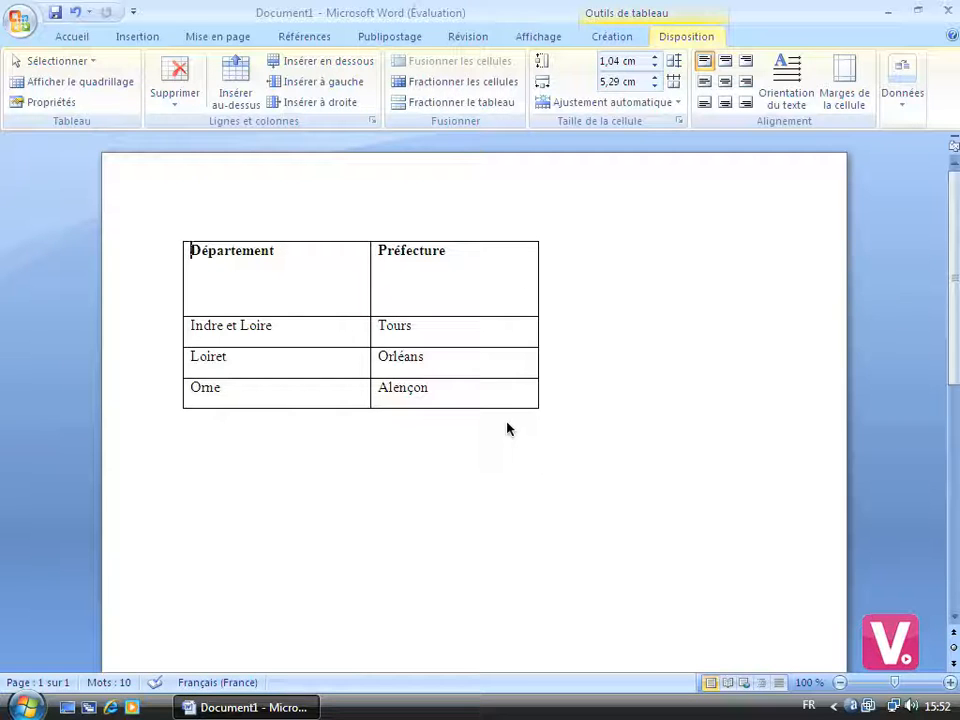
{"action": "left_click_drag", "start_coordinate": [520, 408], "coordinate": [238, 265]}
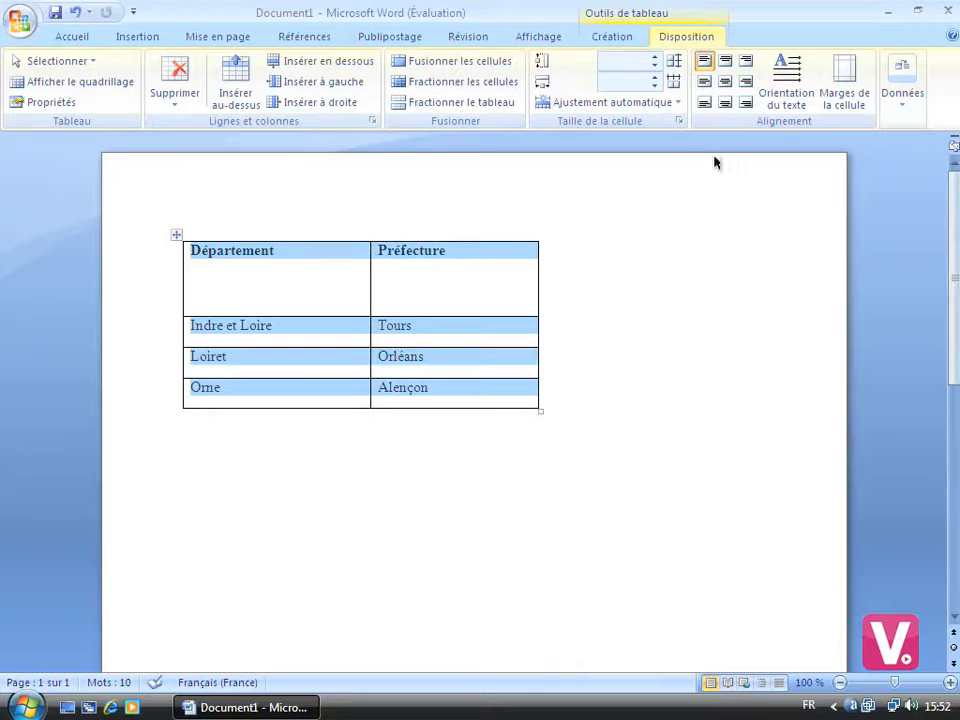
{"action": "left_click", "coordinate": [725, 86]}
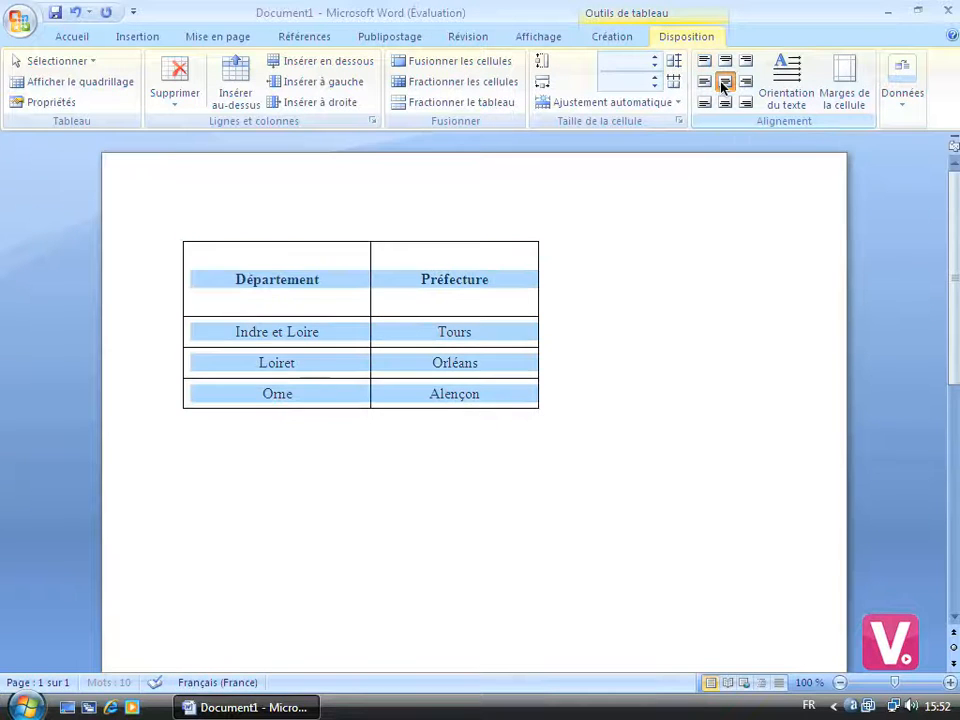
{"action": "left_click", "coordinate": [594, 356]}
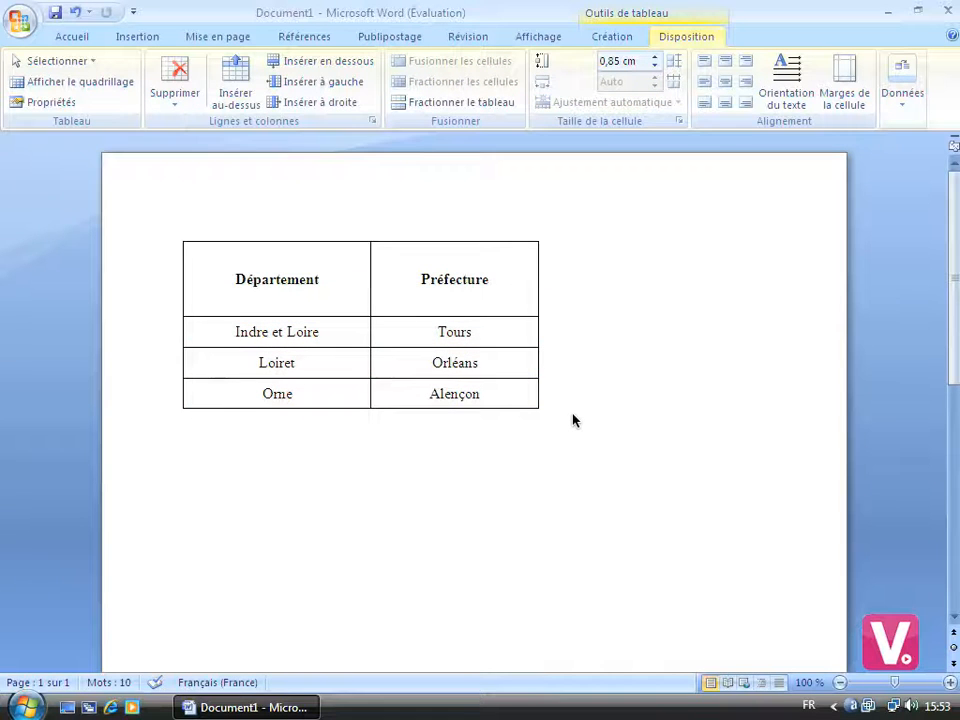